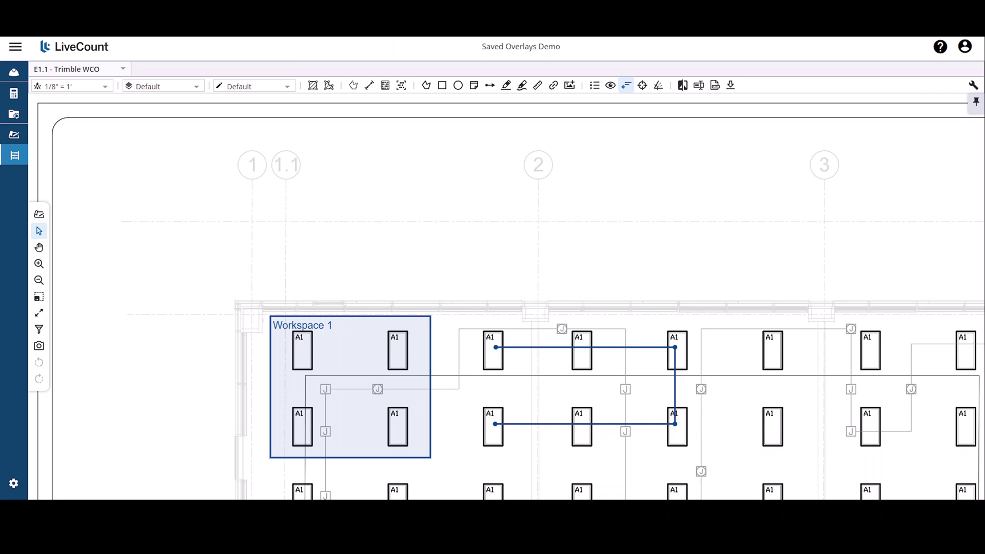
- Run a Drawing Compare of E1.1 - Trimble WCO against E1.1-rev1
{"action": "left_click", "coordinate": [683, 86]}
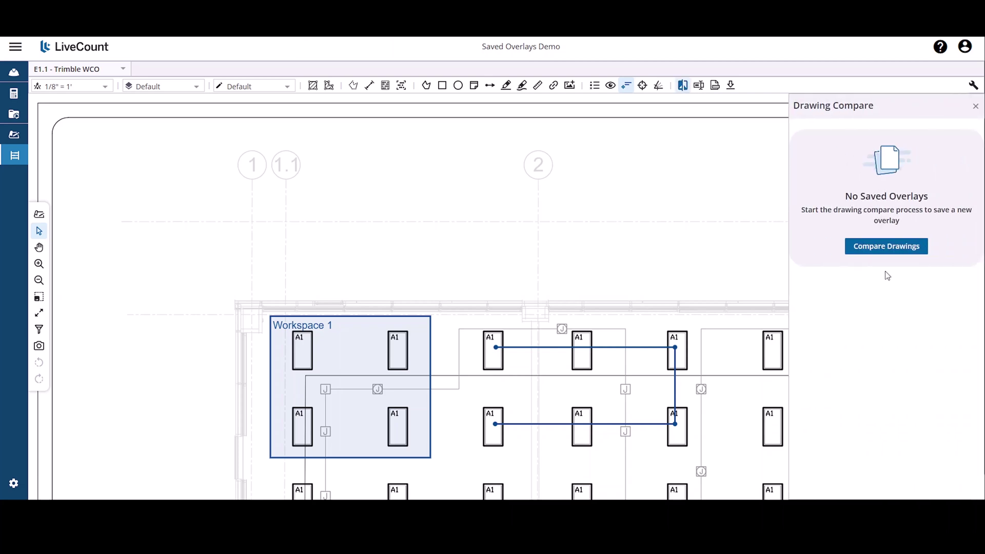
{"action": "left_click", "coordinate": [886, 247]}
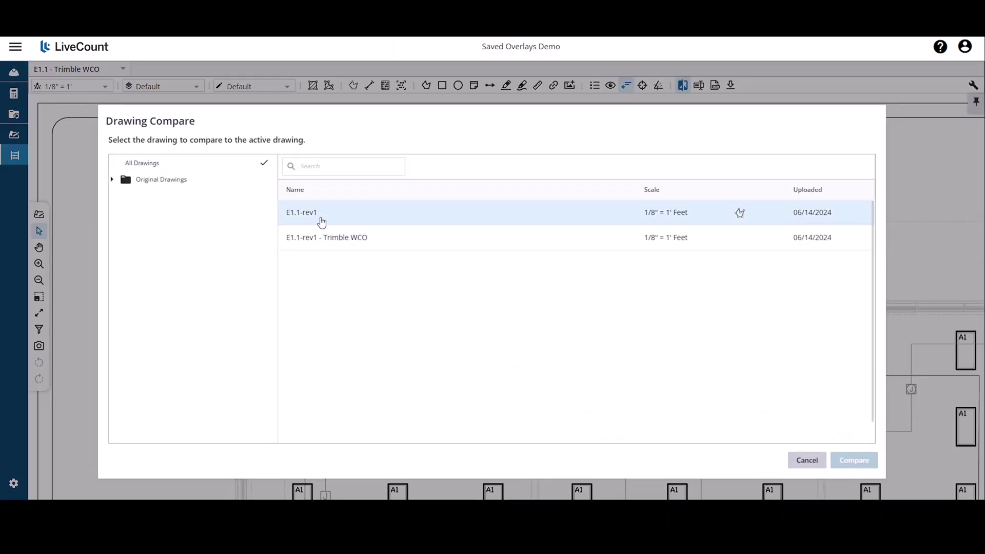
{"action": "left_click", "coordinate": [323, 222]}
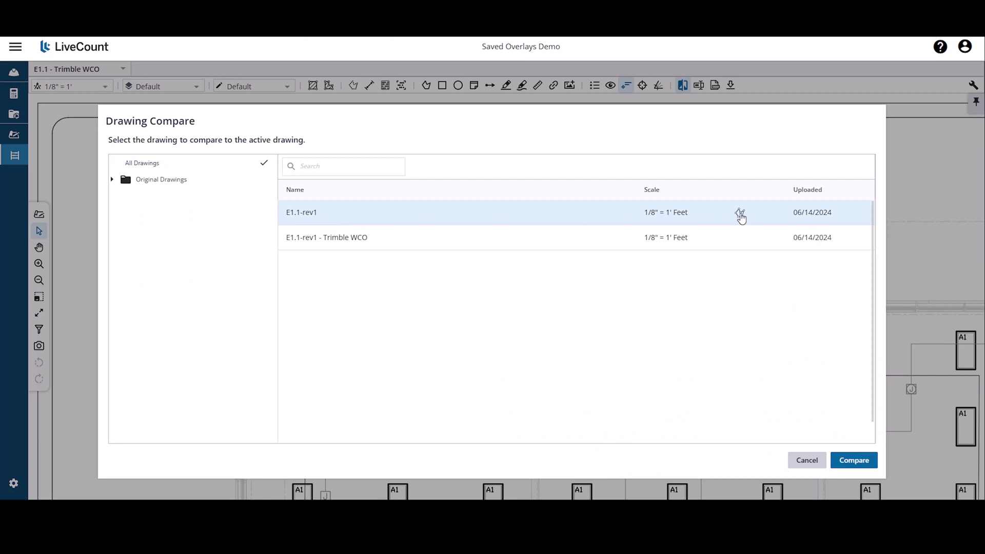
{"action": "left_click", "coordinate": [854, 462]}
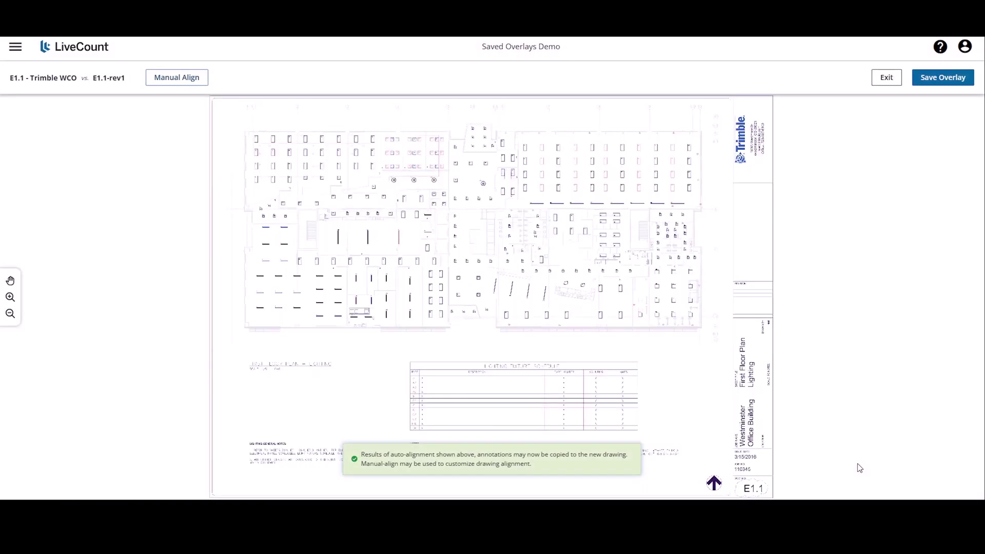
- Zoom into the overlay and pan to the pink and blue differing fixtures
{"action": "scroll", "coordinate": [462, 149], "scroll_direction": "up", "scroll_amount": 3}
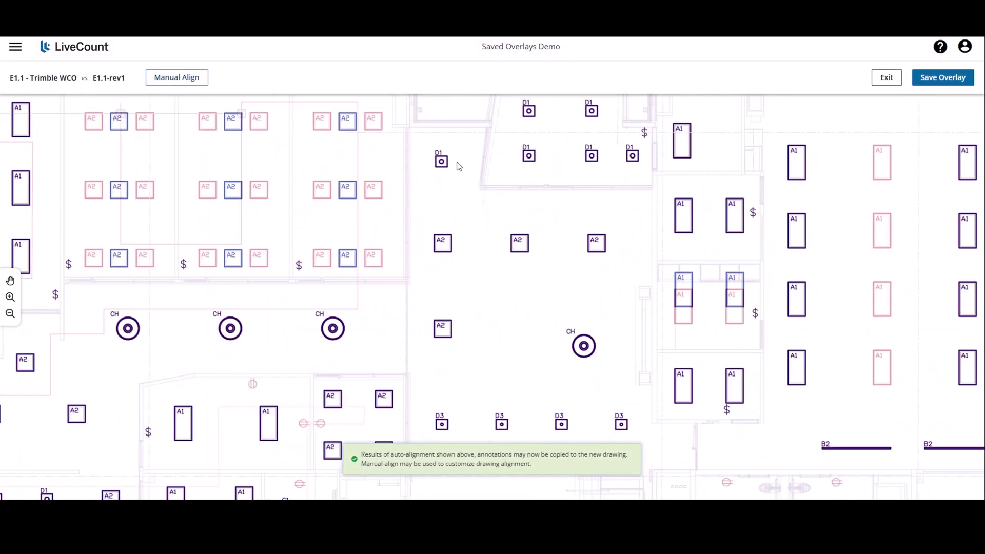
{"action": "left_click_drag", "start_coordinate": [456, 171], "coordinate": [432, 257]}
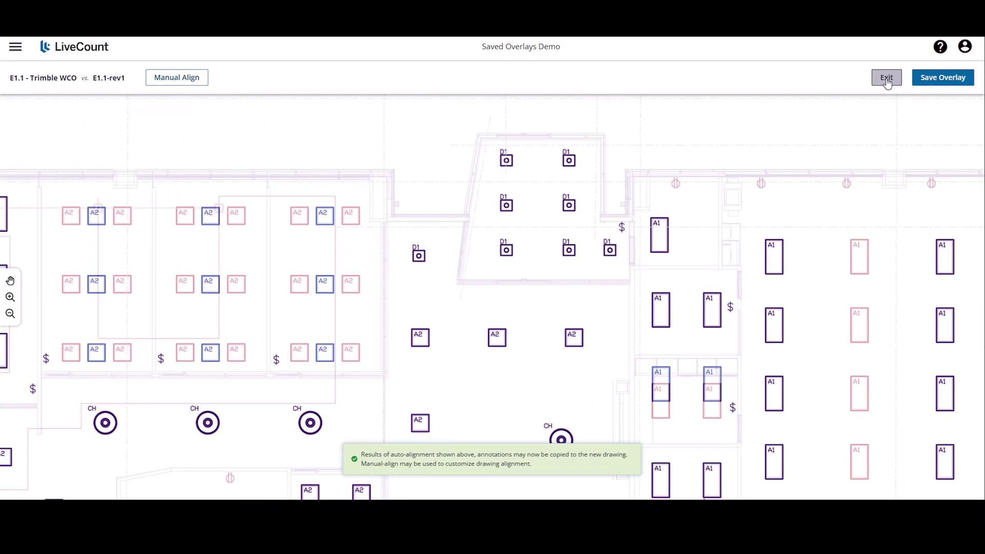
- Save the overlay as 'E1.1 - Trimble WCO vs. E1.1-rev1' and exit the compare view
{"action": "left_click", "coordinate": [944, 84]}
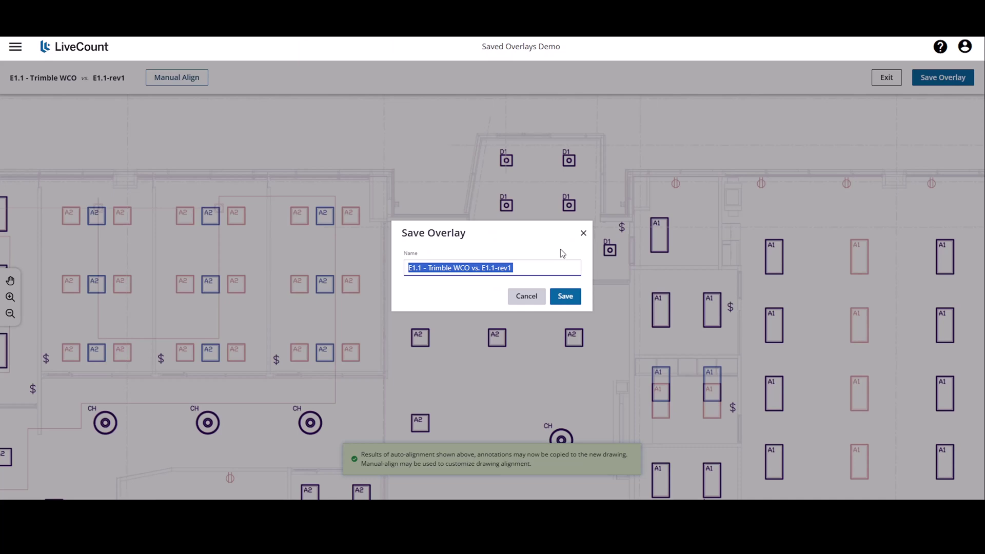
{"action": "left_click", "coordinate": [565, 297]}
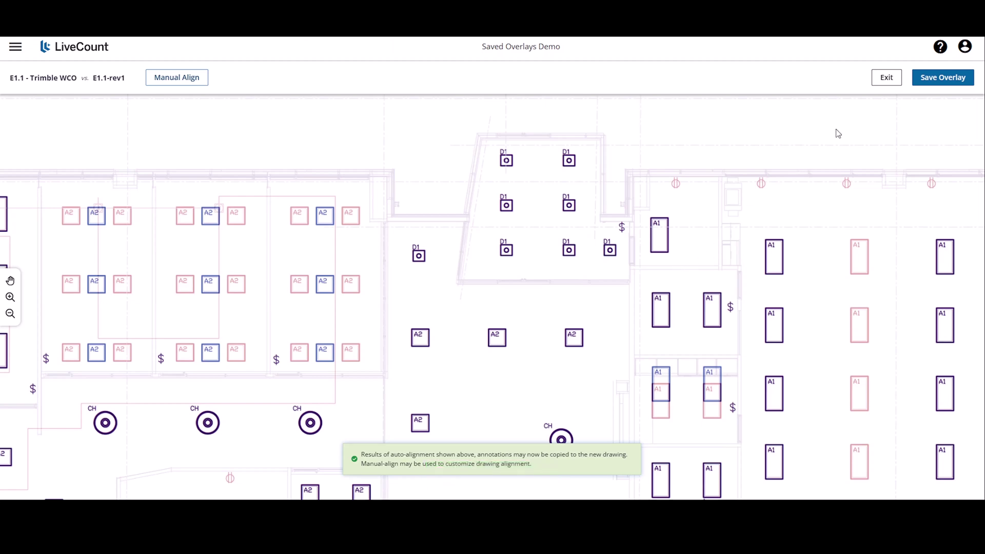
{"action": "left_click", "coordinate": [886, 81]}
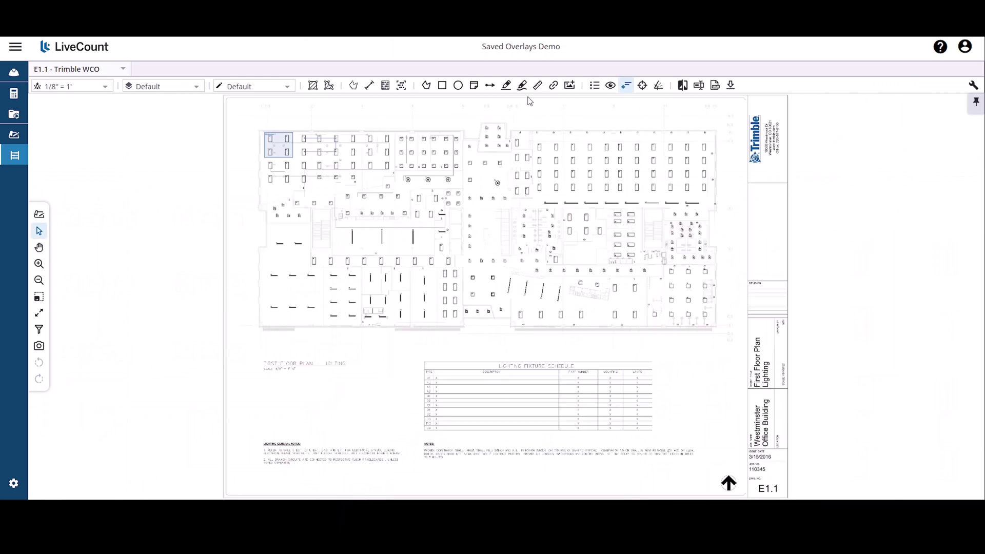
- Reopen the Drawing Compare panel and briefly check the drawing tab dropdown
{"action": "left_click", "coordinate": [683, 85]}
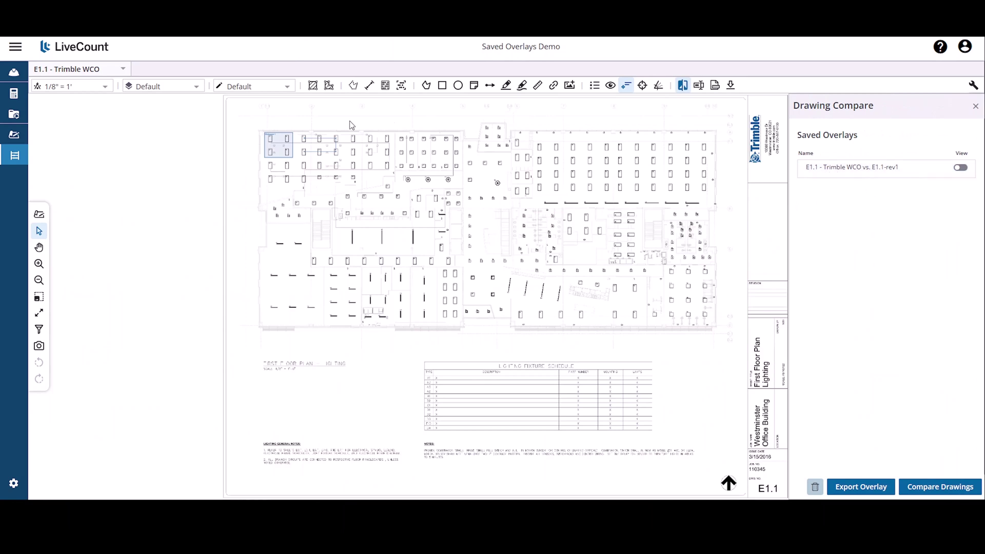
{"action": "left_click", "coordinate": [121, 70]}
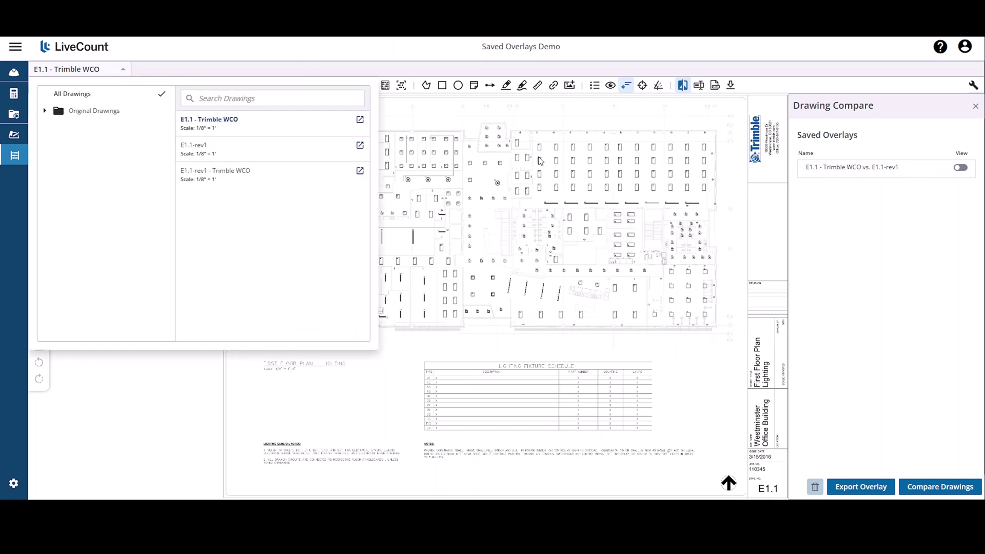
{"action": "left_click", "coordinate": [537, 159]}
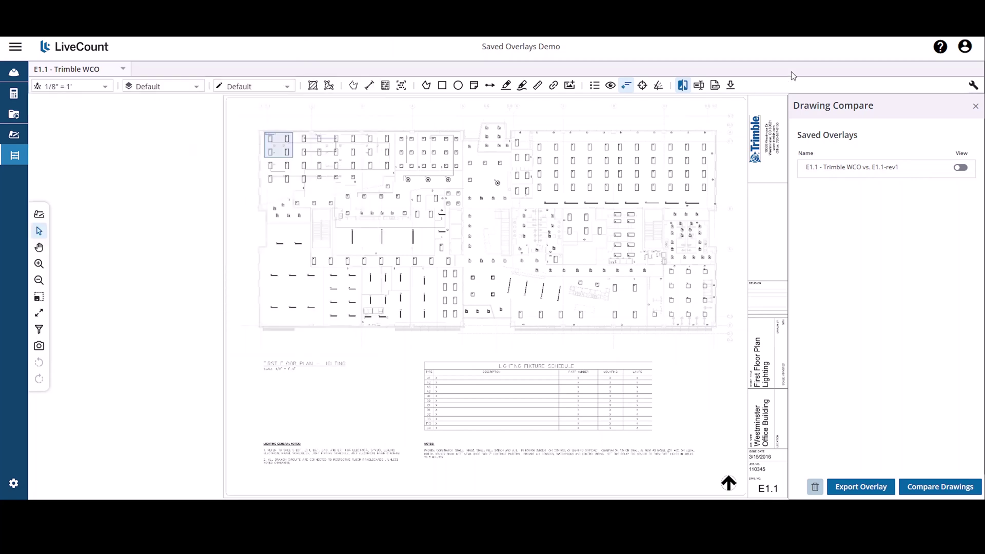
- Compare E1.1 - Trimble WCO against the E1.1-rev1 - Trimble WCO drawing
{"action": "left_click", "coordinate": [948, 488]}
{"action": "left_click", "coordinate": [439, 239]}
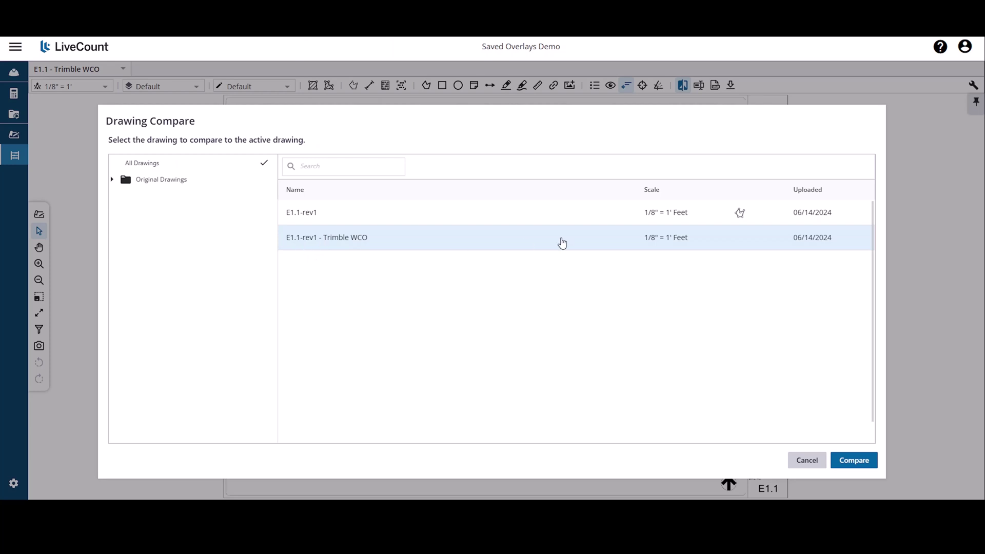
{"action": "left_click", "coordinate": [849, 459]}
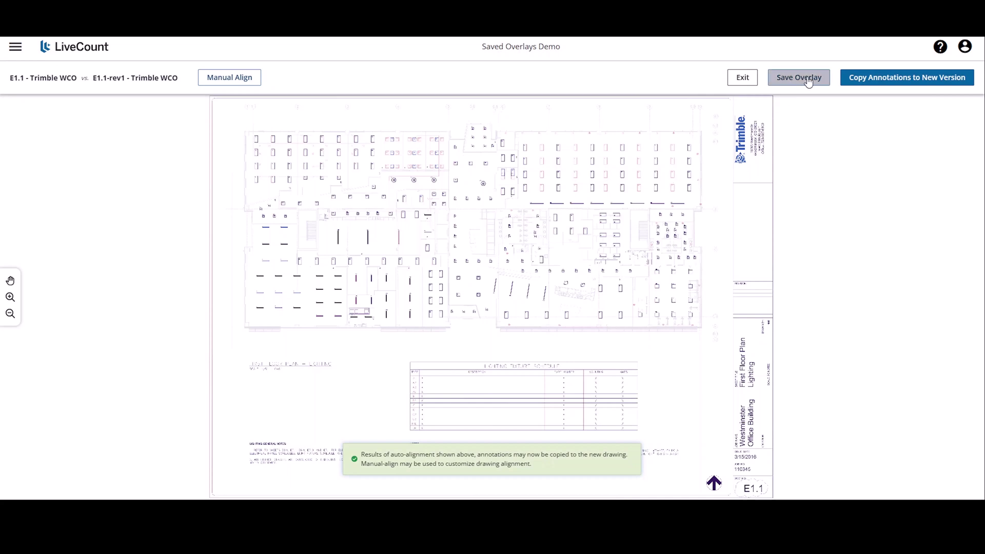
- Copy annotations onto E1.1-rev1 - Trimble WCO and show its Saved Overlays panel
{"action": "left_click", "coordinate": [905, 78]}
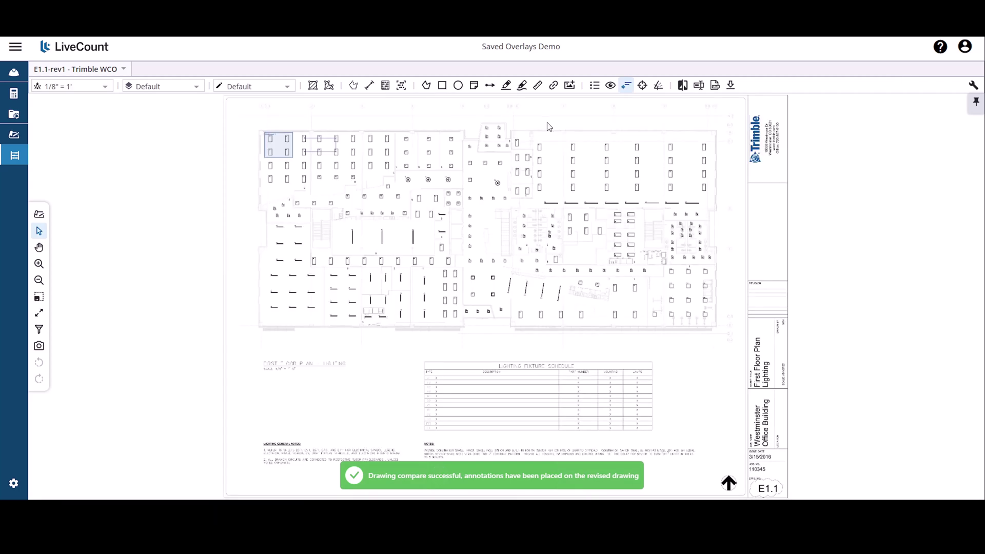
{"action": "left_click", "coordinate": [682, 86]}
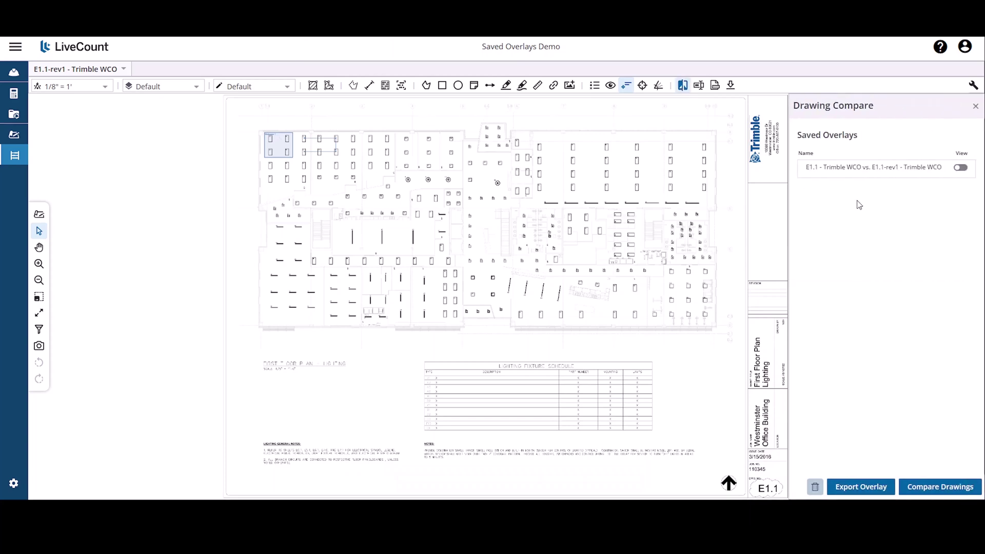
- Switch on the saved overlay and zoom into the A2 fixture grid
{"action": "left_click", "coordinate": [958, 170]}
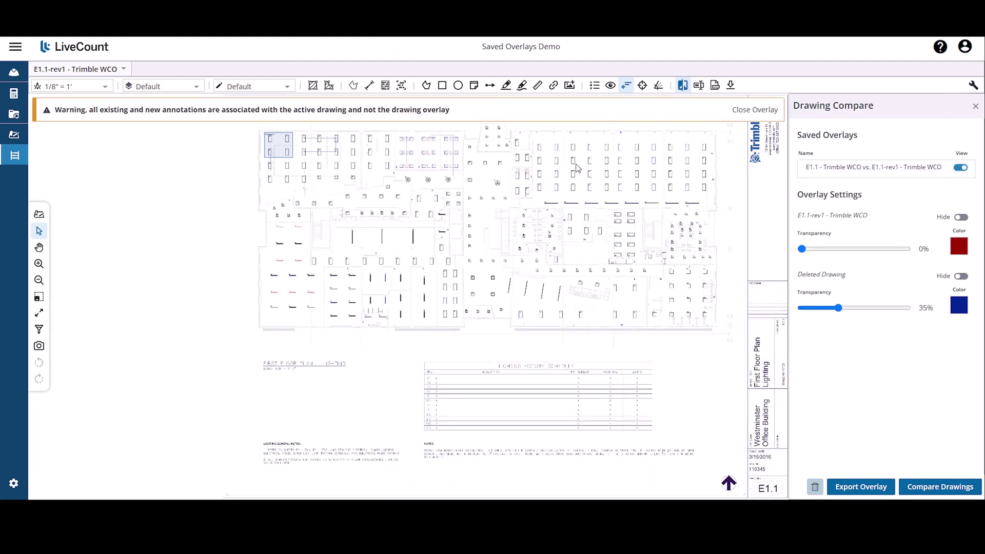
{"action": "scroll", "coordinate": [388, 191], "scroll_direction": "up", "scroll_amount": 5}
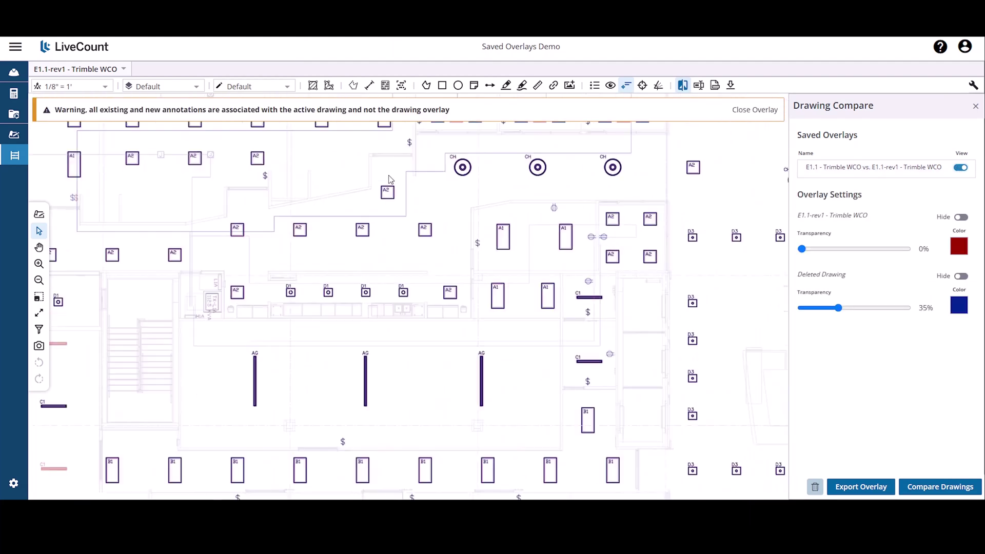
{"action": "scroll", "coordinate": [389, 177], "scroll_direction": "up", "scroll_amount": 5}
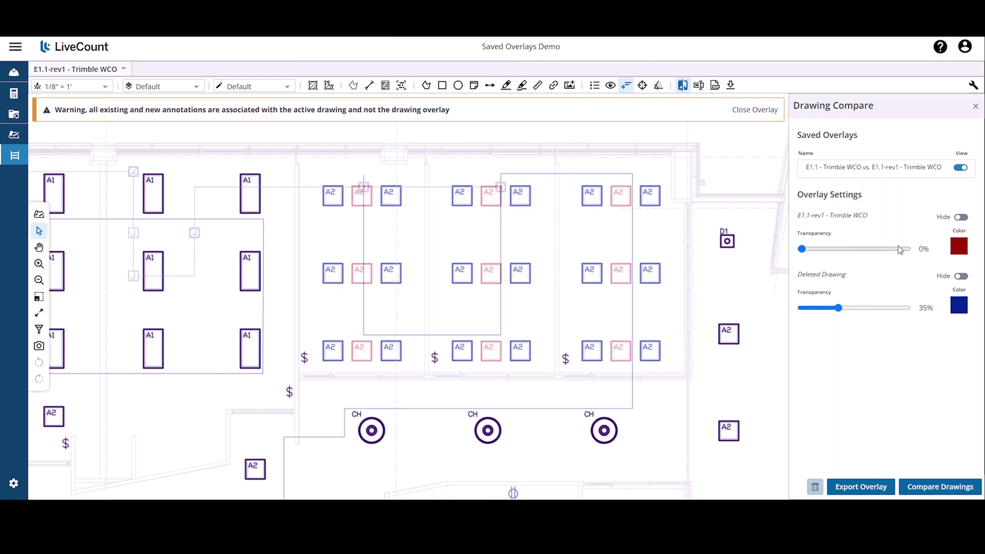
- Toggle Hide on and off for the E1.1-rev1 and Deleted Drawing layers
{"action": "left_click", "coordinate": [960, 218]}
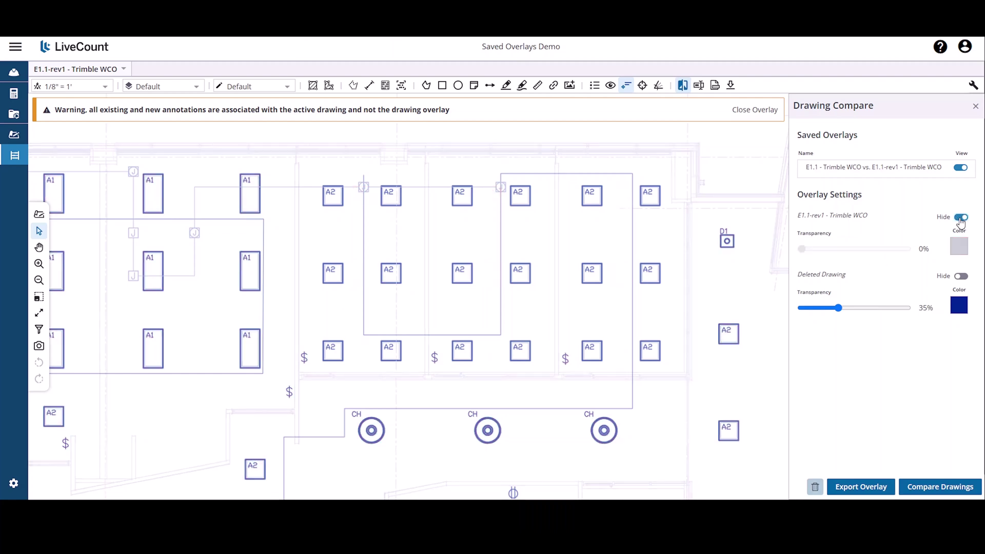
{"action": "left_click", "coordinate": [960, 218]}
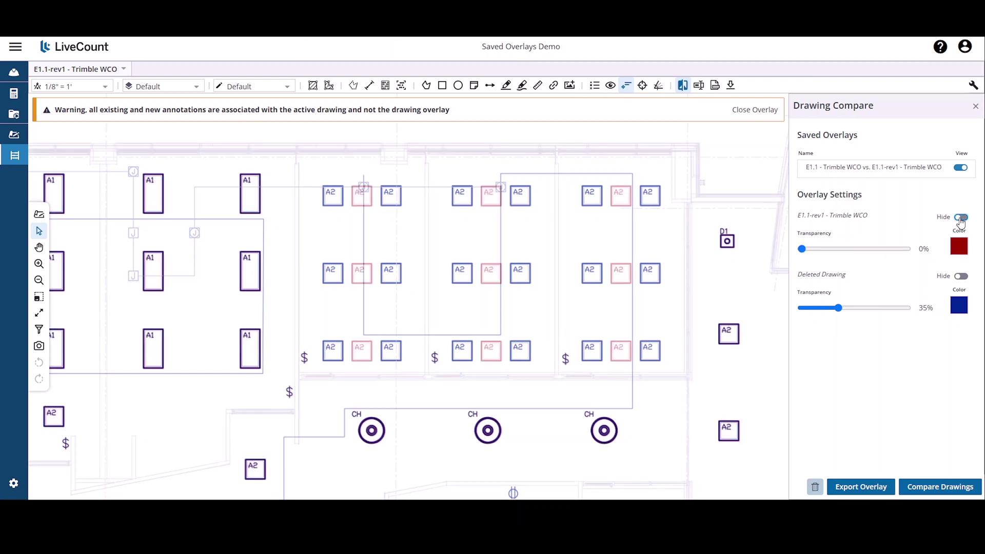
{"action": "left_click", "coordinate": [962, 277]}
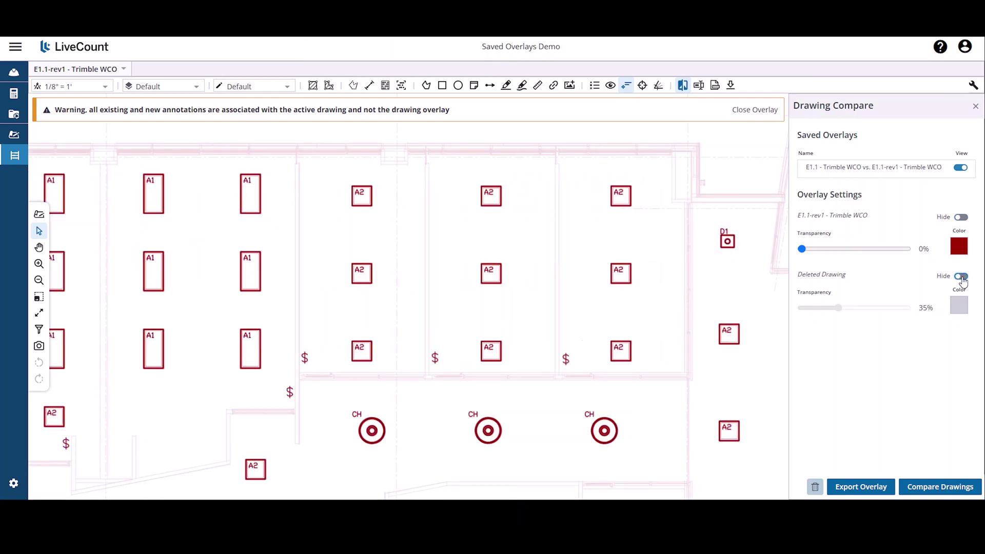
{"action": "left_click", "coordinate": [962, 277]}
- Colour E1.1-rev1 green at 6% transparency and the Deleted Drawing layer magenta
{"action": "left_click", "coordinate": [959, 247]}
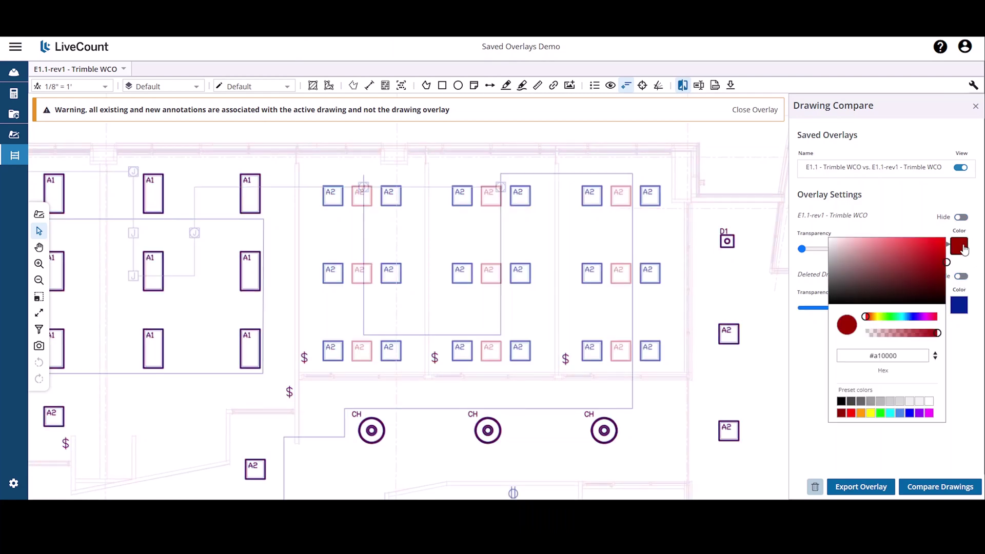
{"action": "left_click", "coordinate": [878, 414]}
{"action": "left_click", "coordinate": [959, 305]}
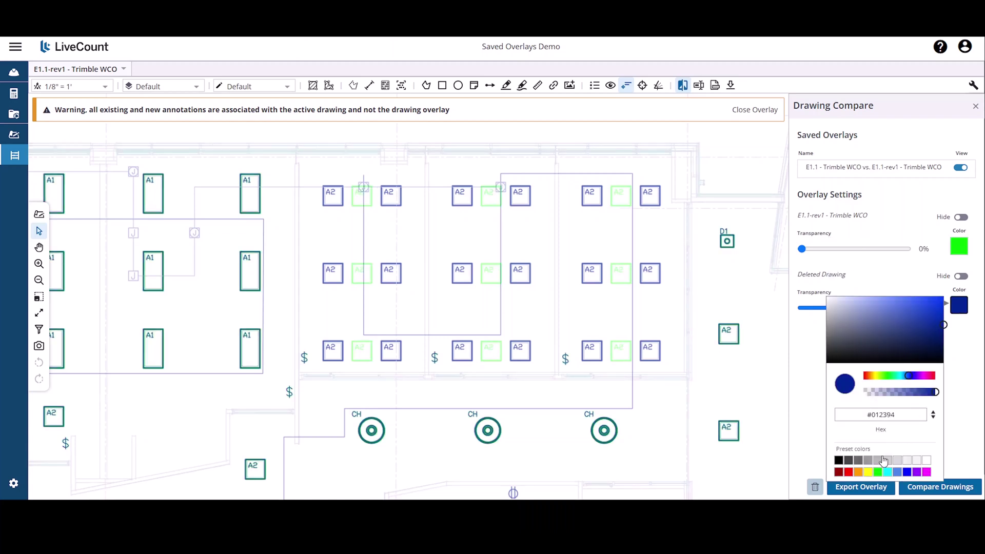
{"action": "left_click", "coordinate": [927, 472]}
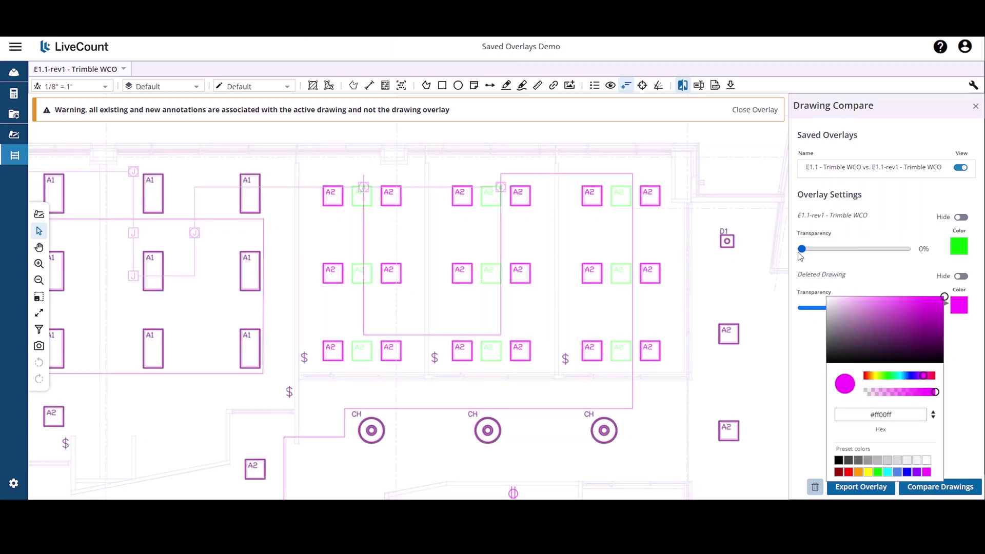
{"action": "mouse_move", "coordinate": [800, 253]}
{"action": "left_mouse_down"}
{"action": "mouse_move", "coordinate": [868, 253]}
{"action": "mouse_move", "coordinate": [810, 257]}
{"action": "left_mouse_up"}
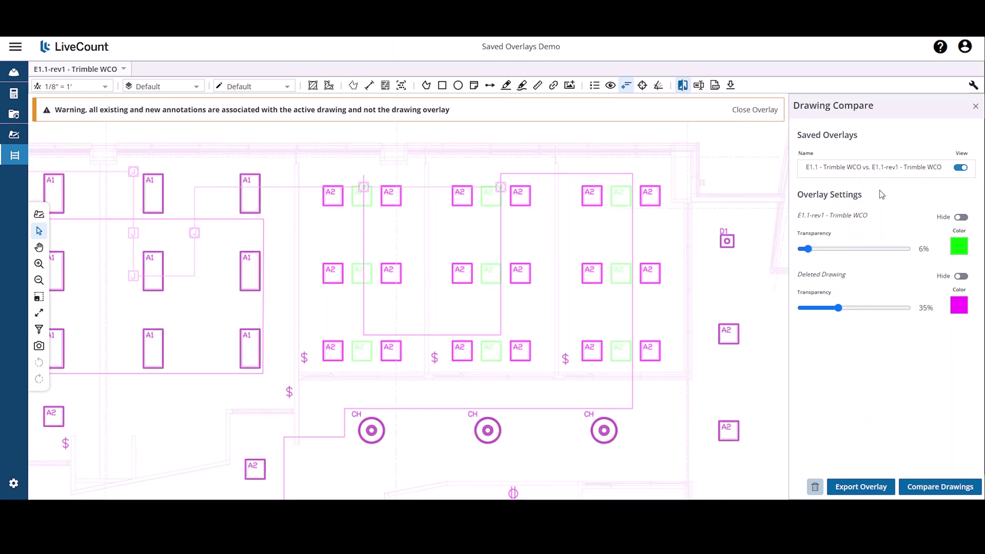
{"action": "left_click", "coordinate": [960, 168]}
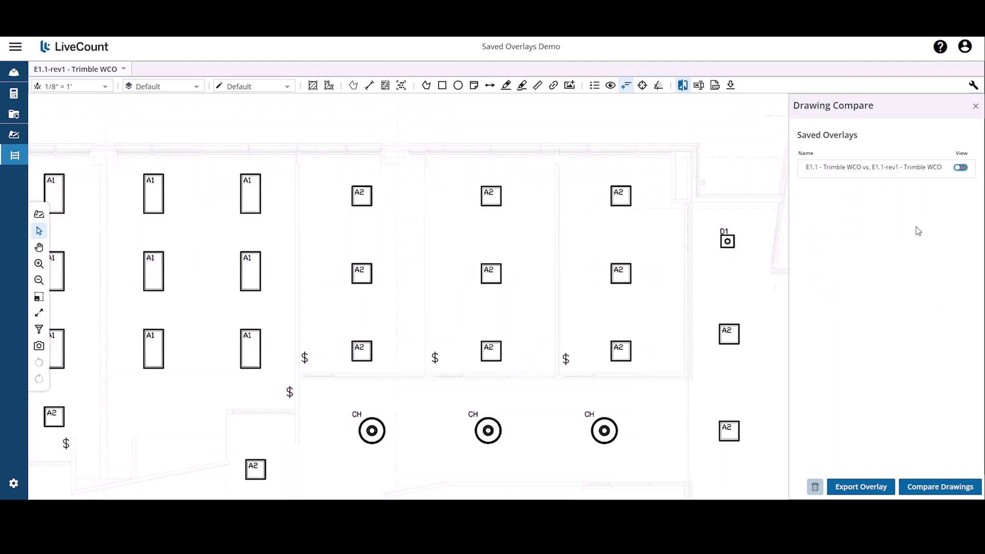
{"action": "left_click", "coordinate": [958, 170]}
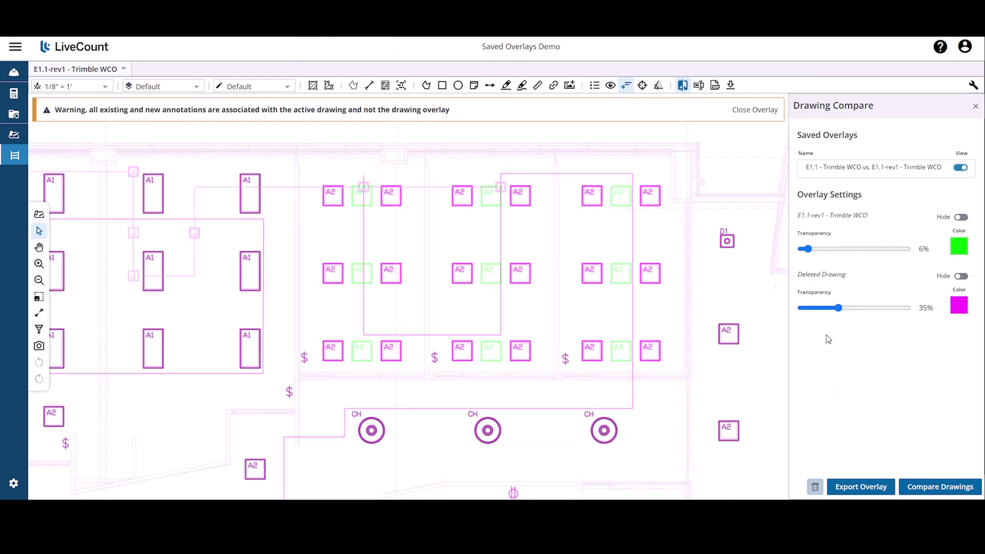
- Open Export Overlay and tick both overlays for export
{"action": "left_click", "coordinate": [872, 485]}
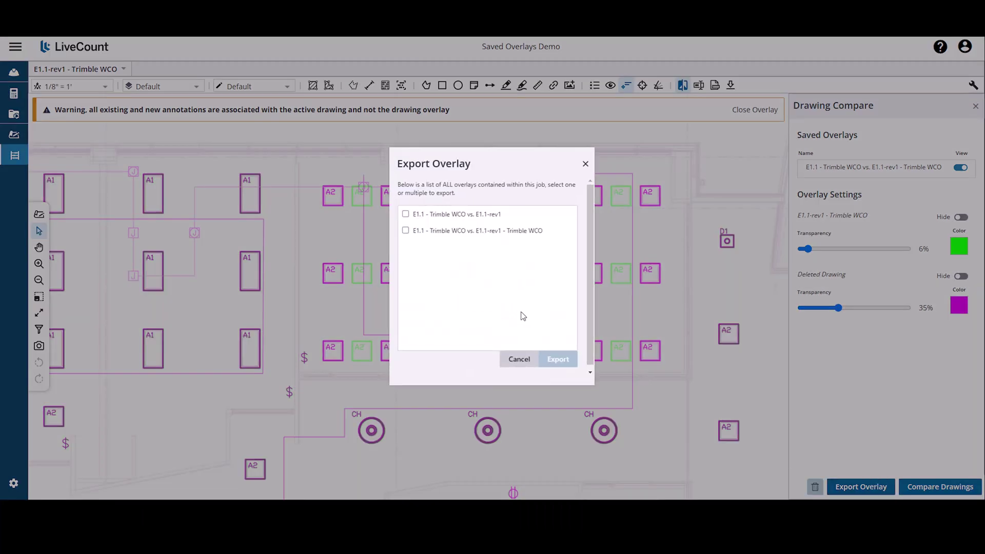
{"action": "left_click", "coordinate": [406, 215]}
{"action": "left_click", "coordinate": [406, 231]}
- Export both overlays, switch the overlay view off, and select the saved overlay for deletion
{"action": "left_click", "coordinate": [519, 360]}
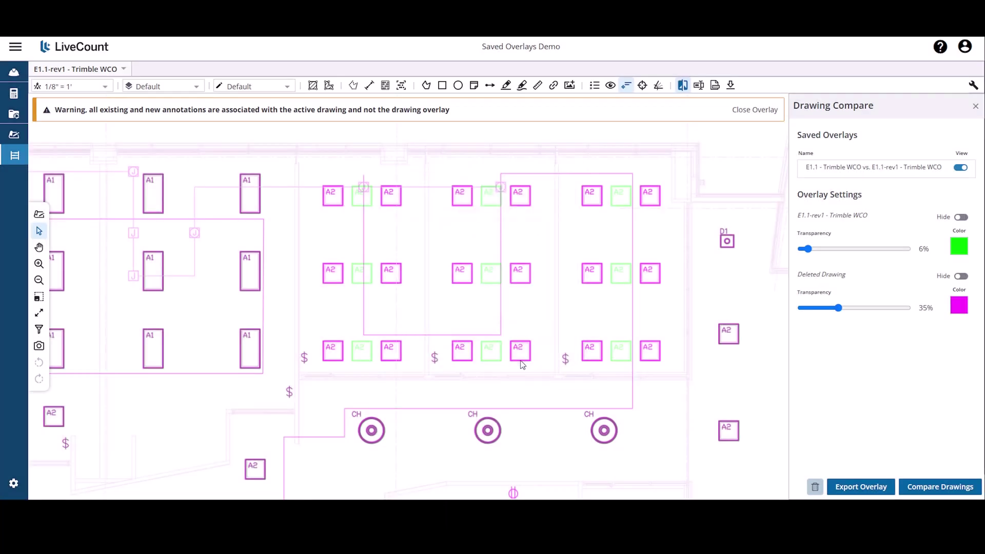
{"action": "left_click", "coordinate": [961, 168]}
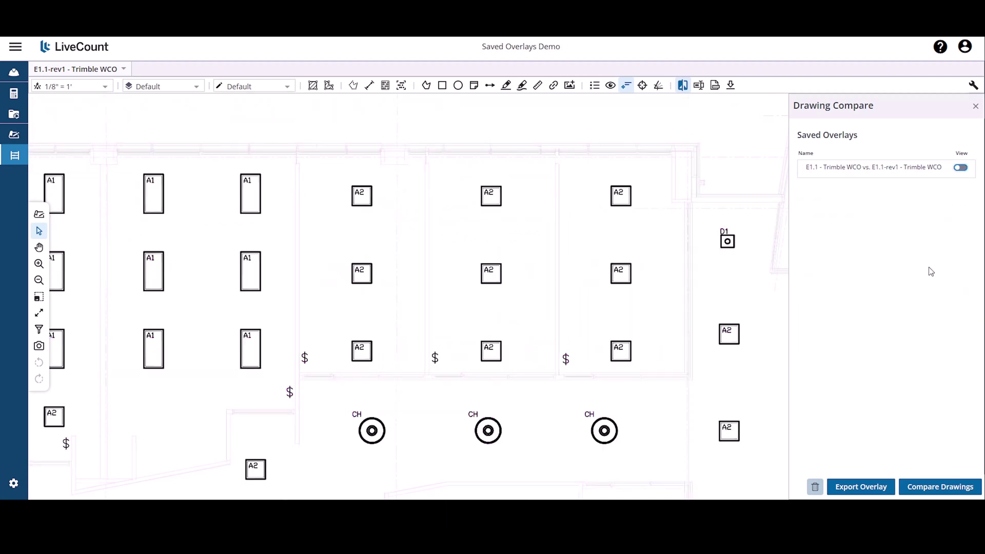
{"action": "left_click", "coordinate": [813, 175]}
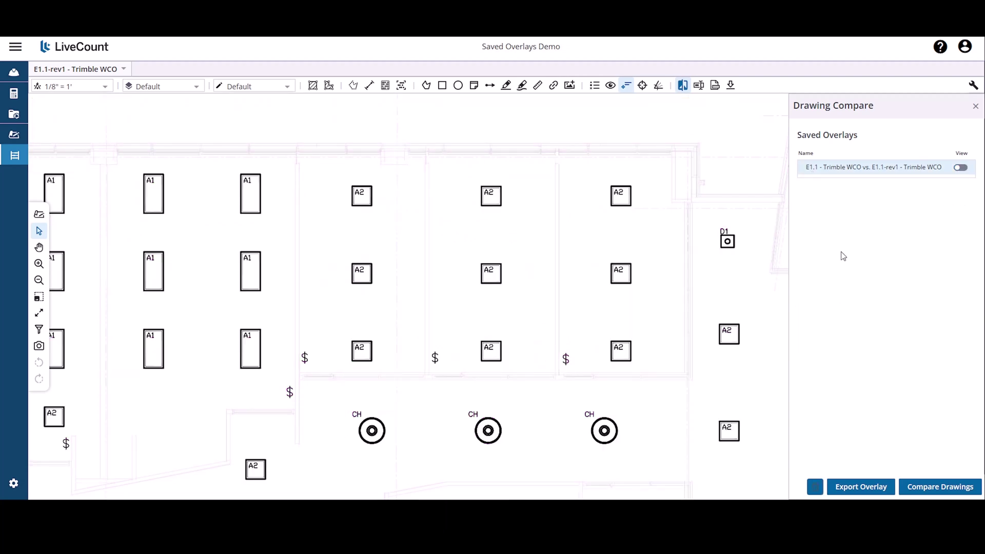